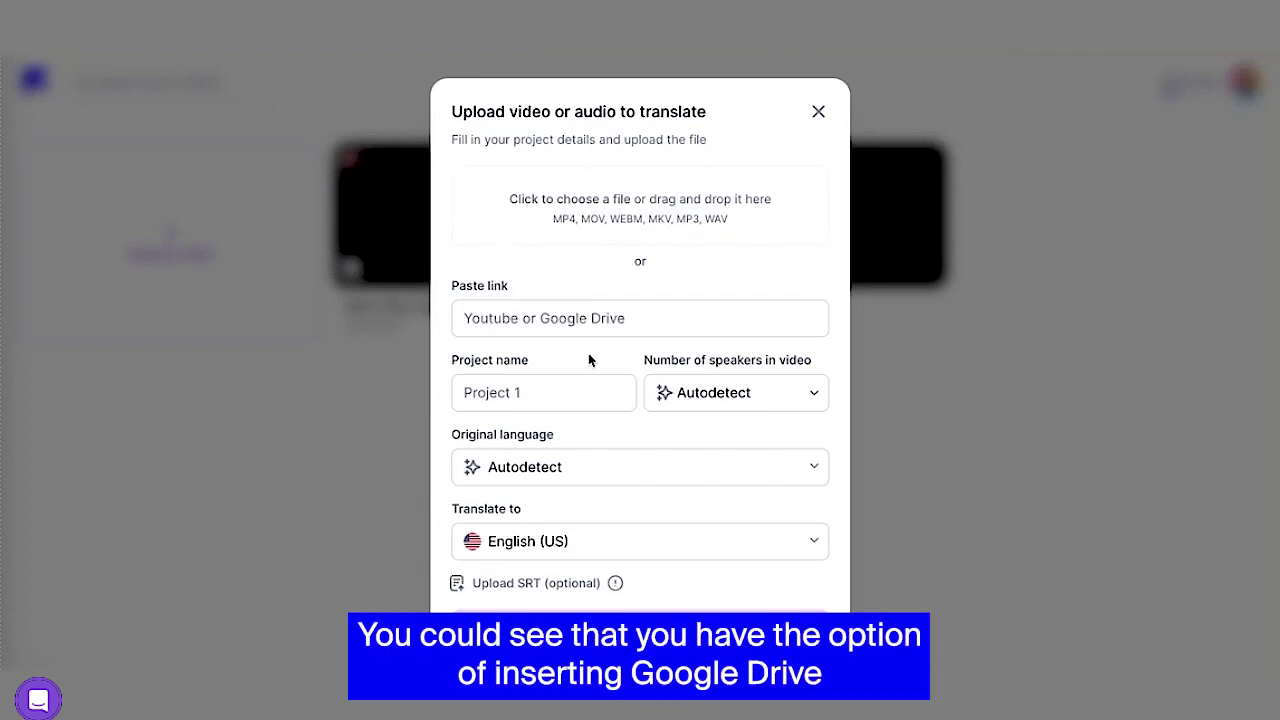
- Open the Upload video card to bring up the translation dialog
click(576, 322)
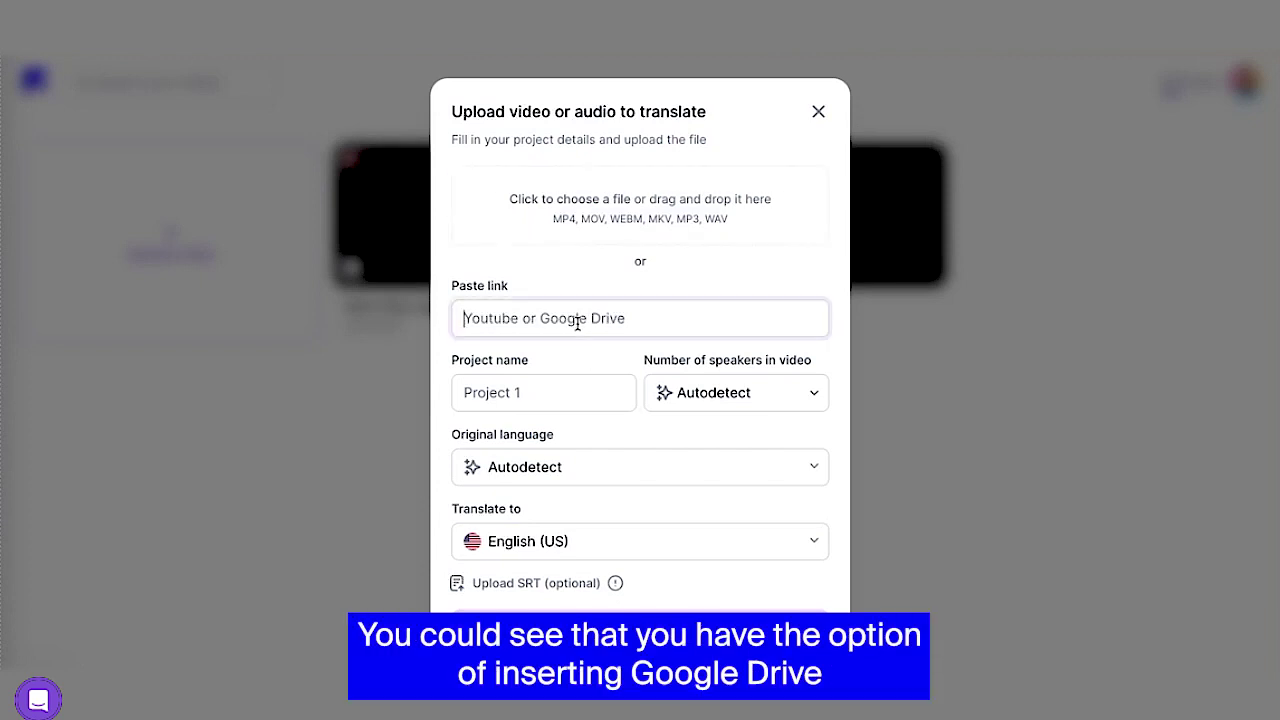
- Upload the 'Writing Linear Functions from Tables' MP4 from the Desktop
click(632, 209)
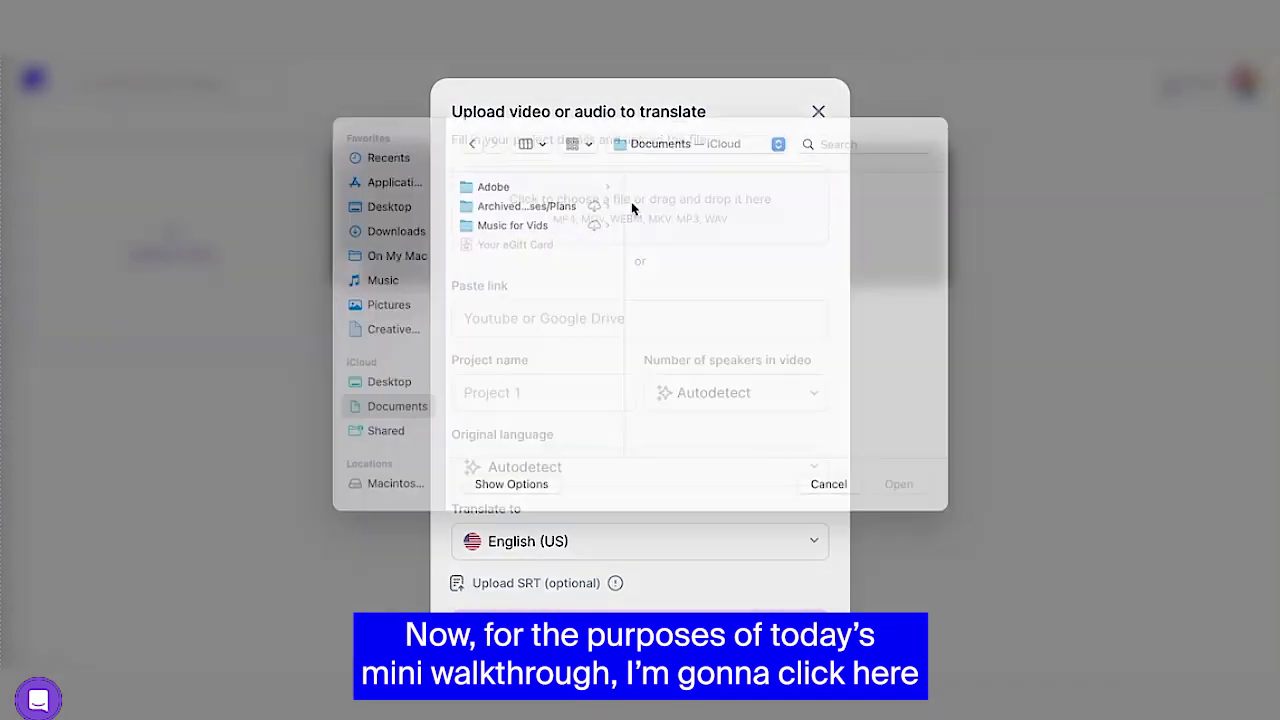
click(392, 228)
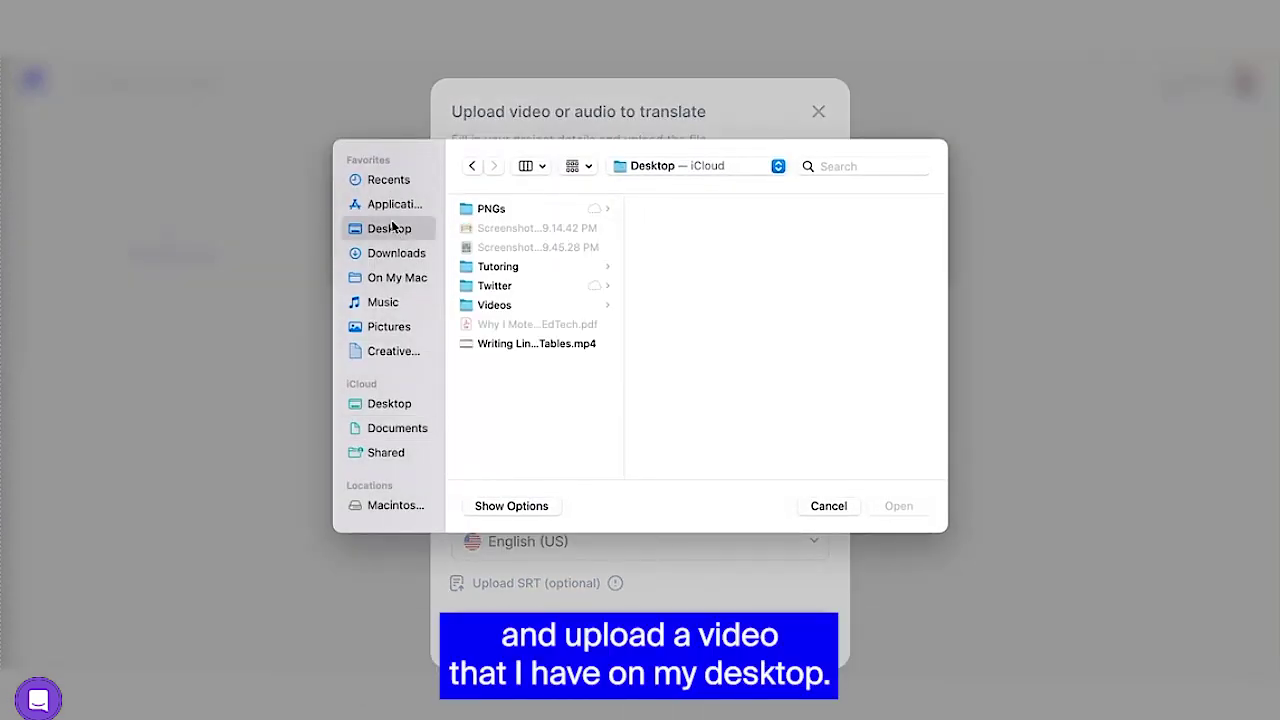
double_click(540, 343)
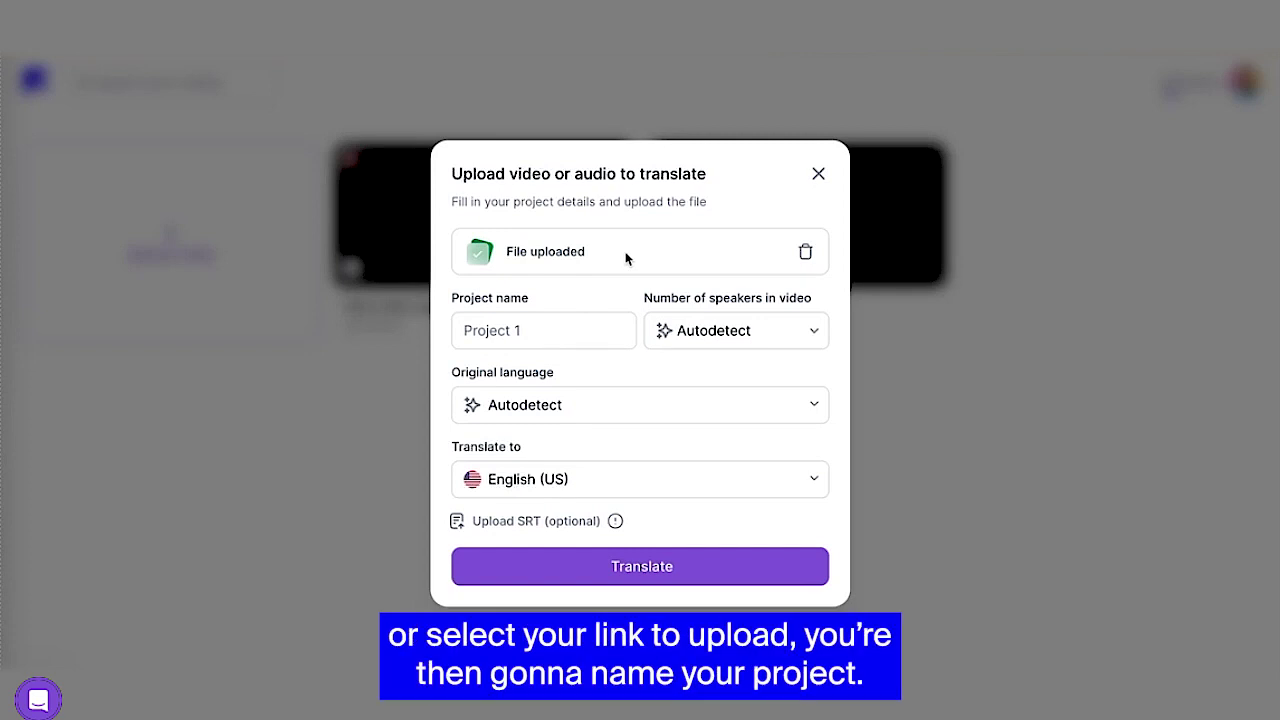
- Name the project 'Functions' and set the number of speakers to 1
click(565, 324)
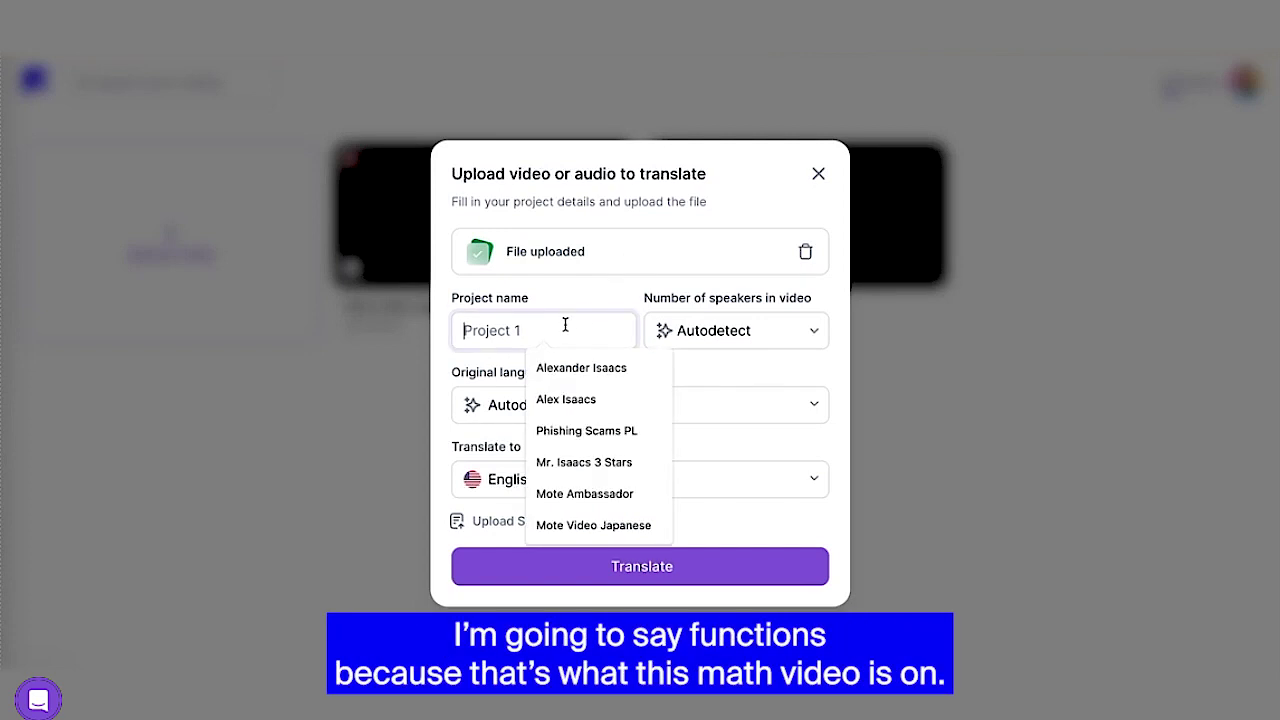
text(Functions)
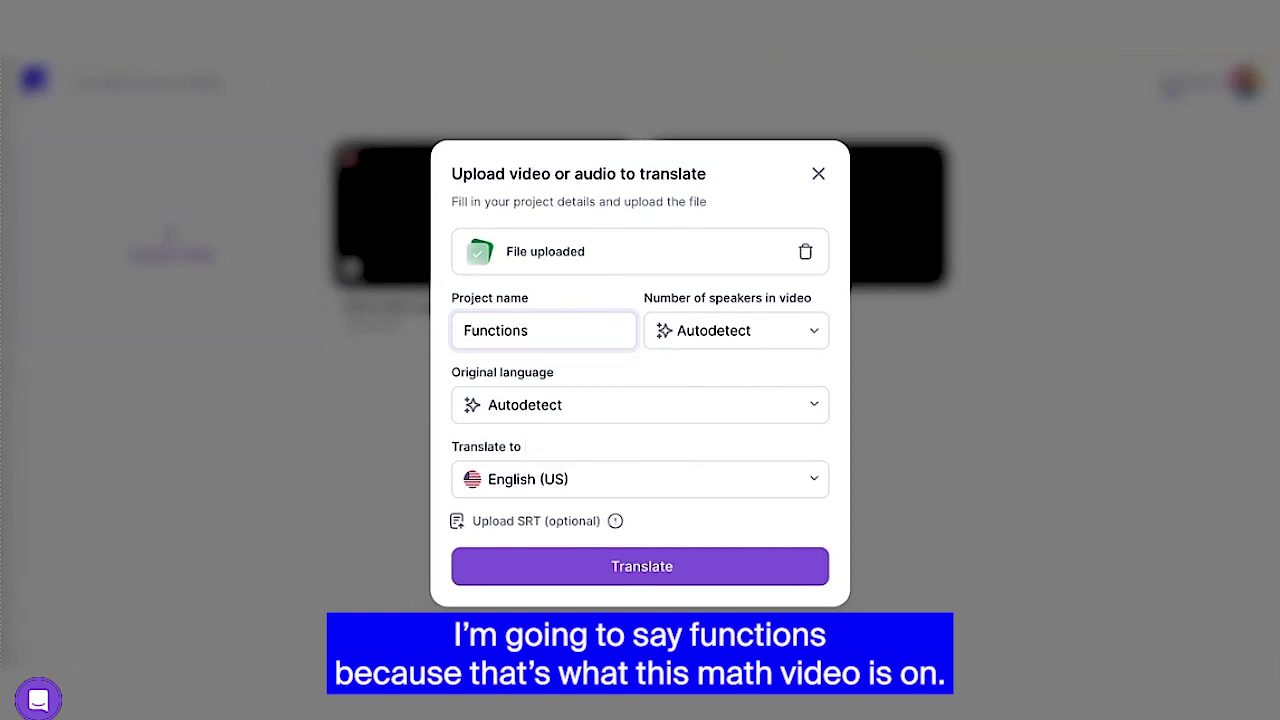
click(781, 331)
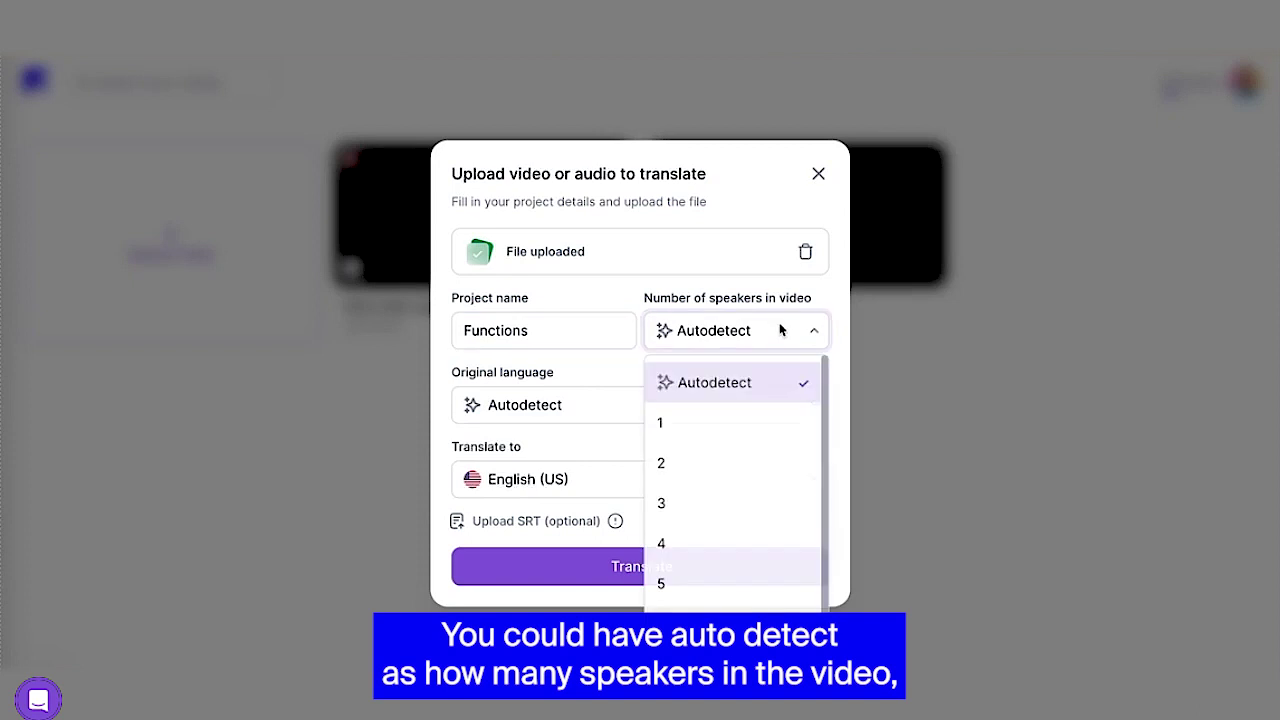
click(738, 423)
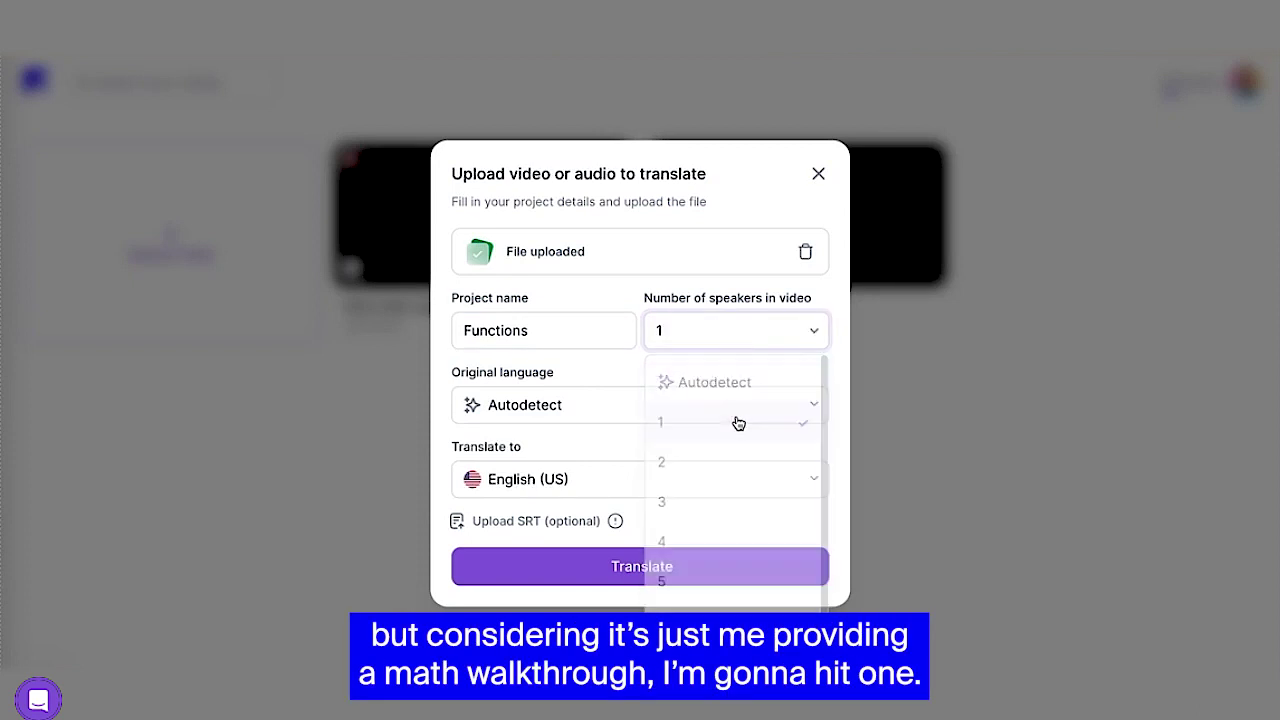
- Set English as the original language and Spanish (ES) as the target, then start translating
click(725, 415)
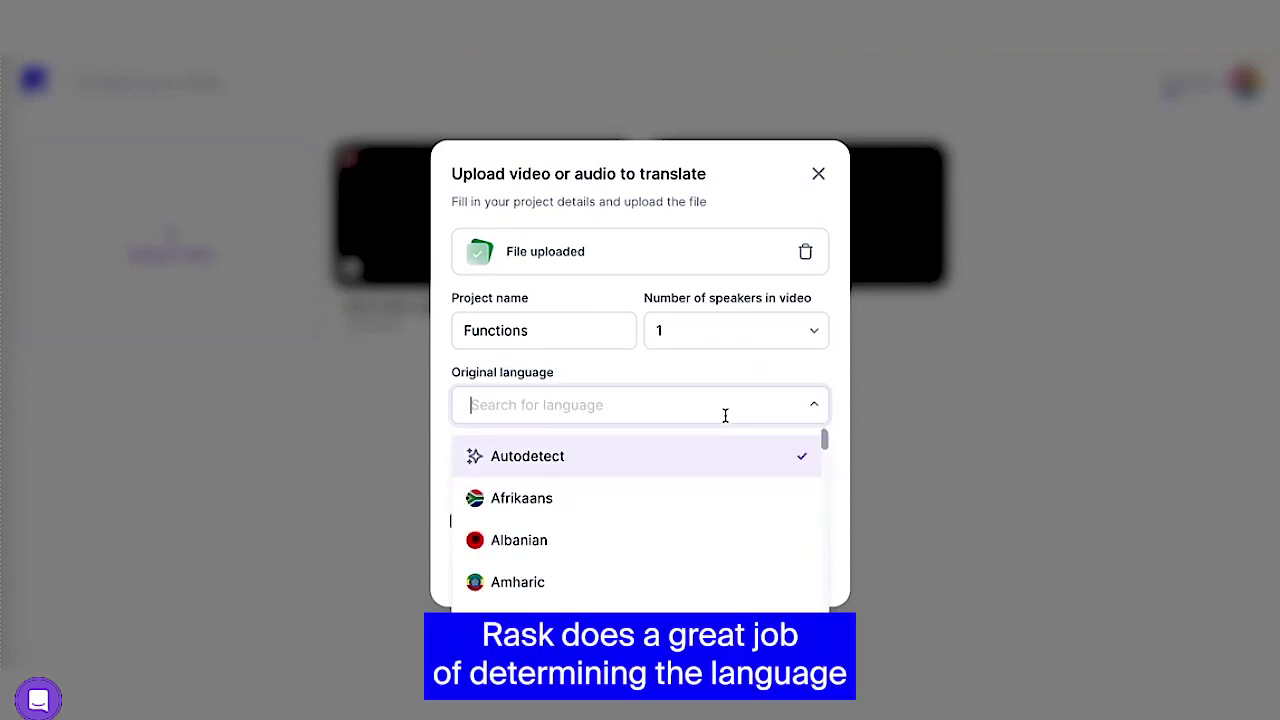
scroll(674, 580, down, 10)
scroll(674, 580, up, 2)
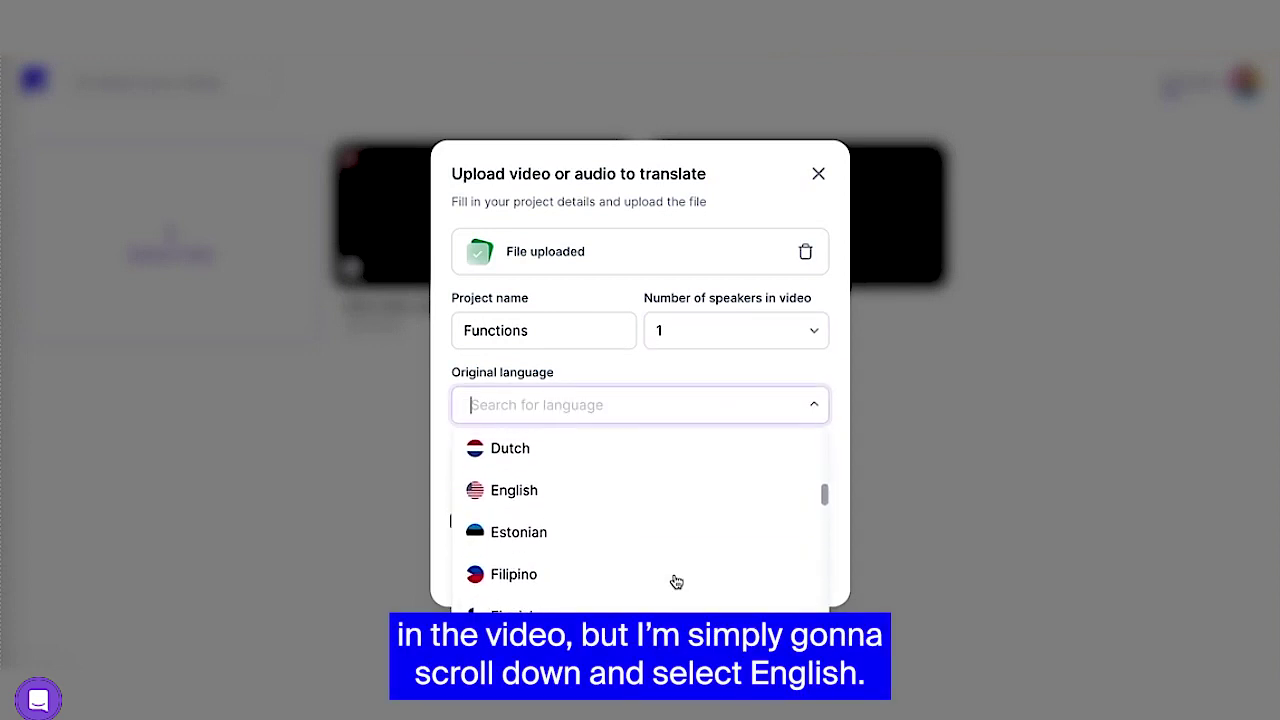
click(560, 492)
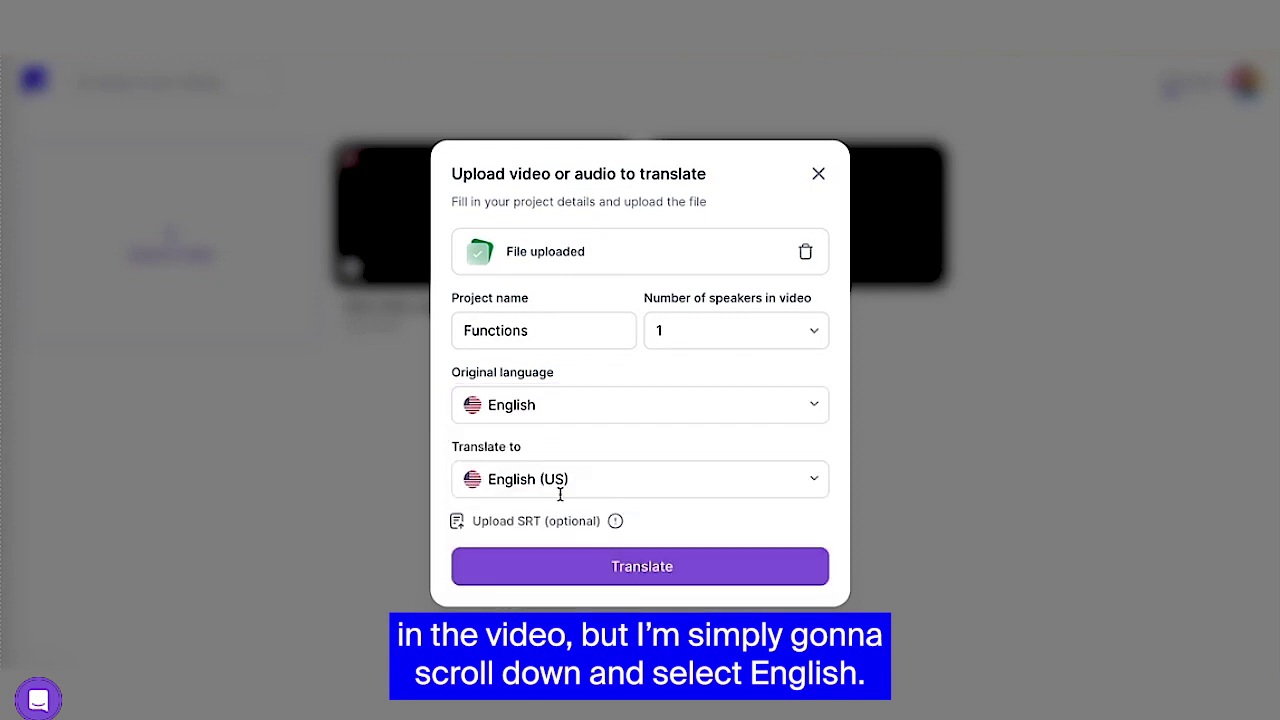
click(815, 480)
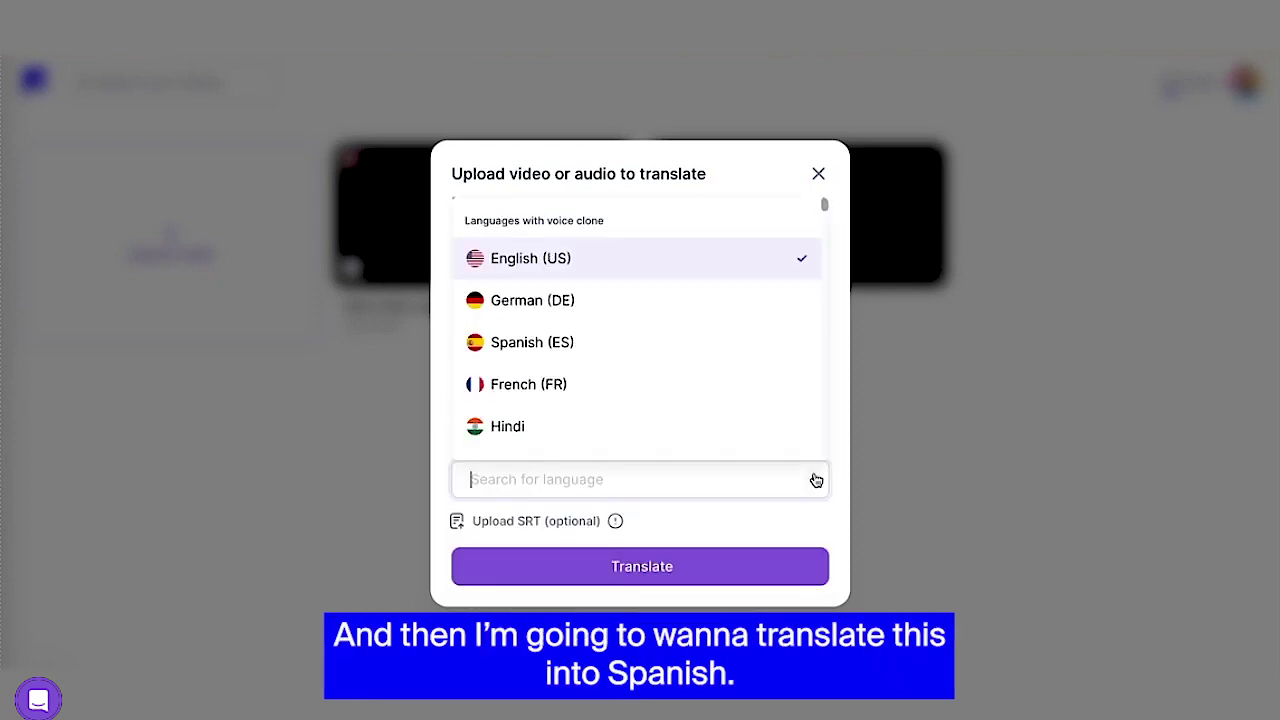
click(605, 352)
click(659, 568)
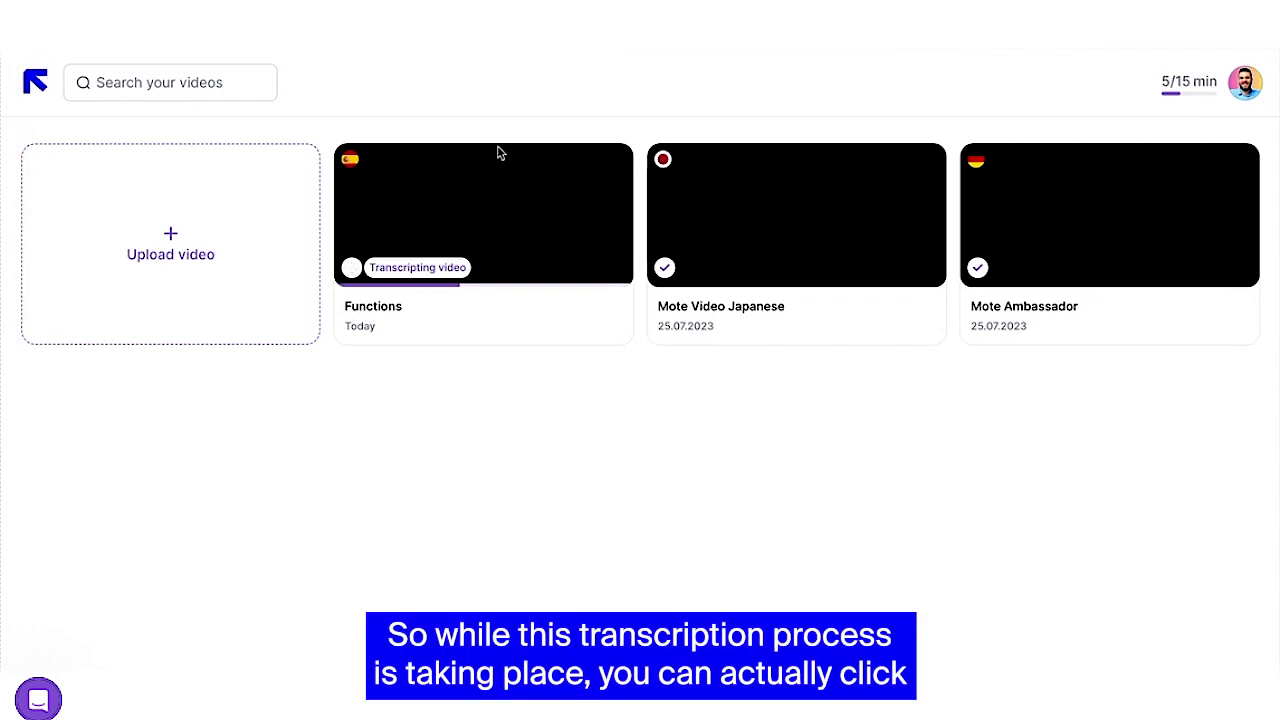
- Open the Functions project once its transcription finishes
click(481, 215)
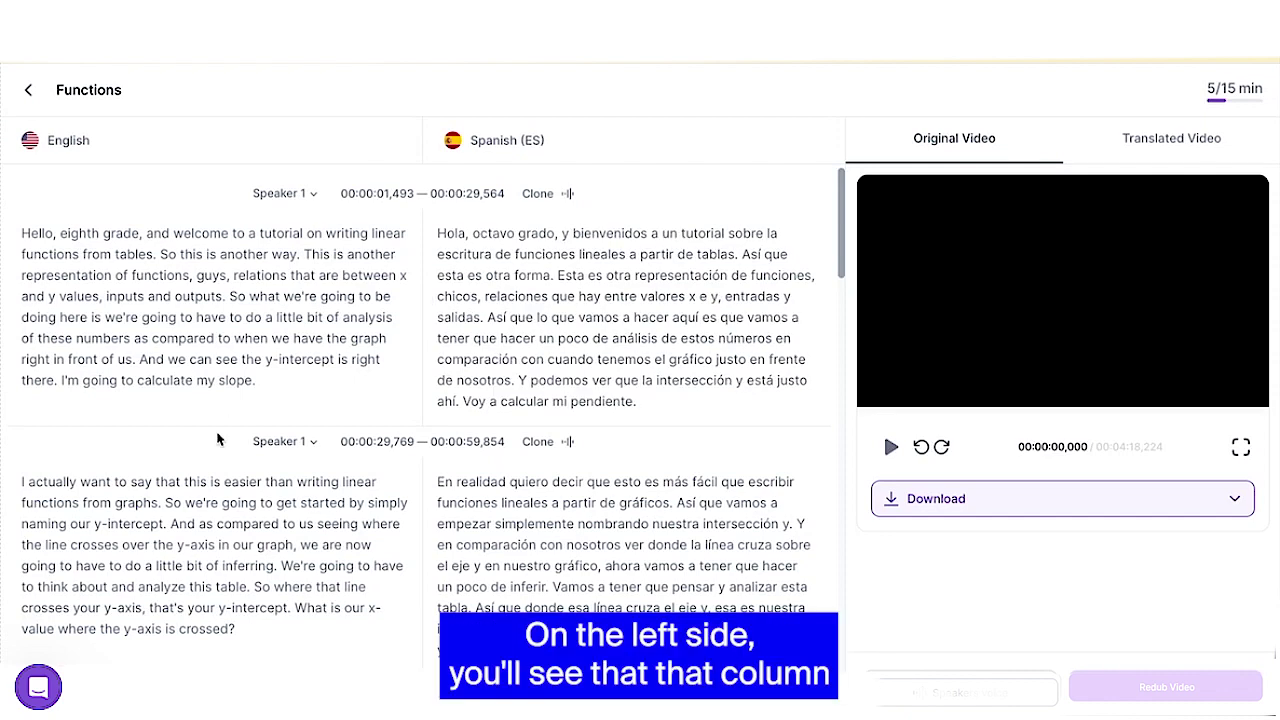
- Review the English–Spanish transcript and open Speaker 1's Clone voiceover choice
scroll(218, 445, down, 3)
scroll(218, 452, down, 4)
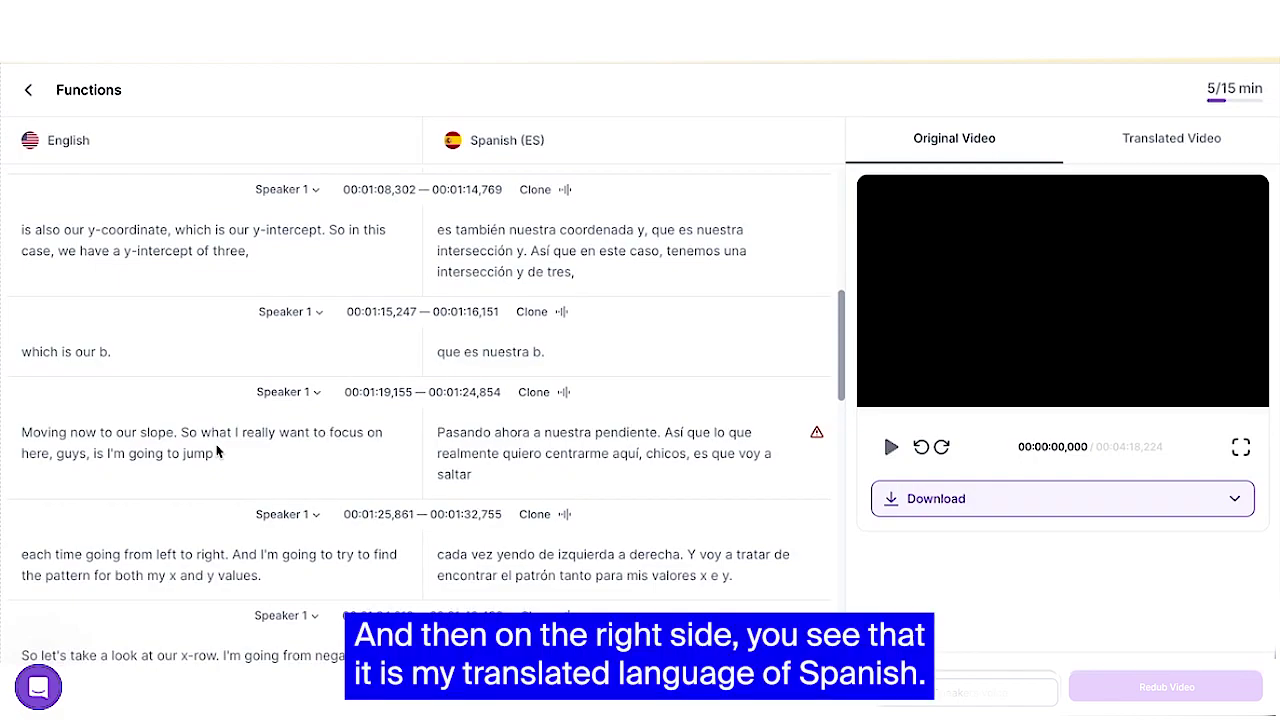
scroll(249, 437, down, 10)
scroll(703, 394, up, 15)
scroll(703, 394, up, 3)
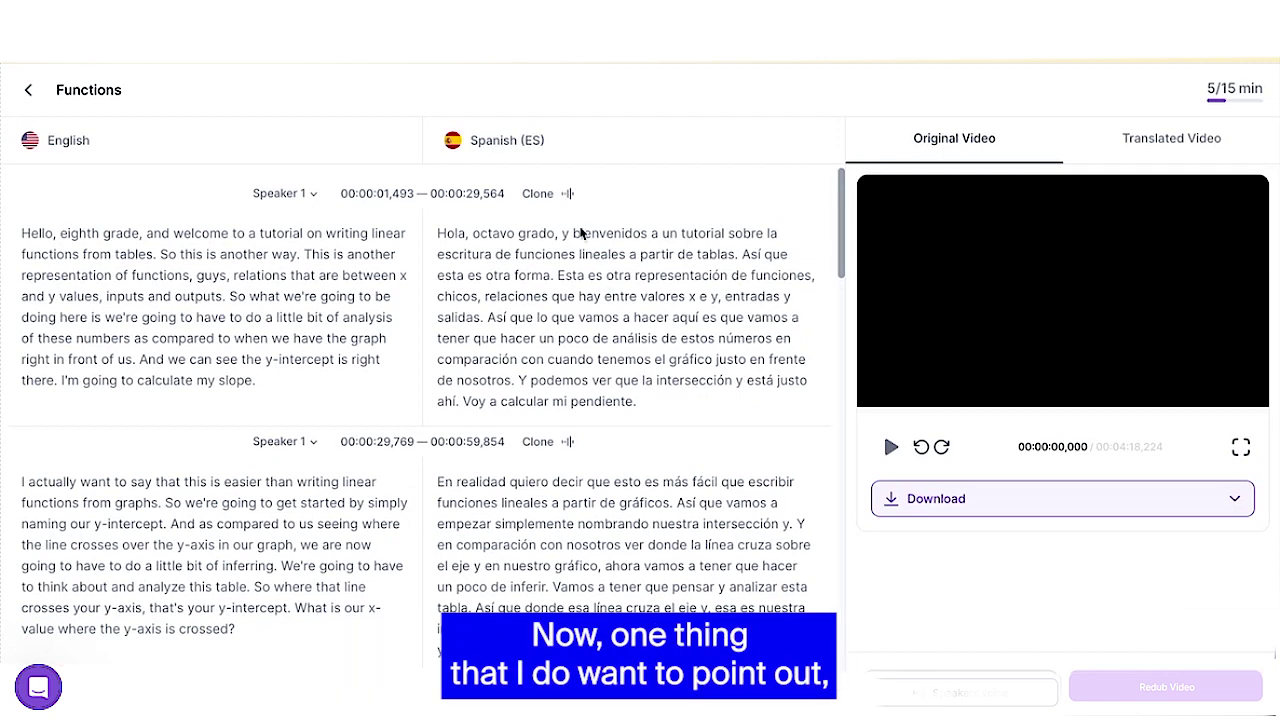
click(553, 196)
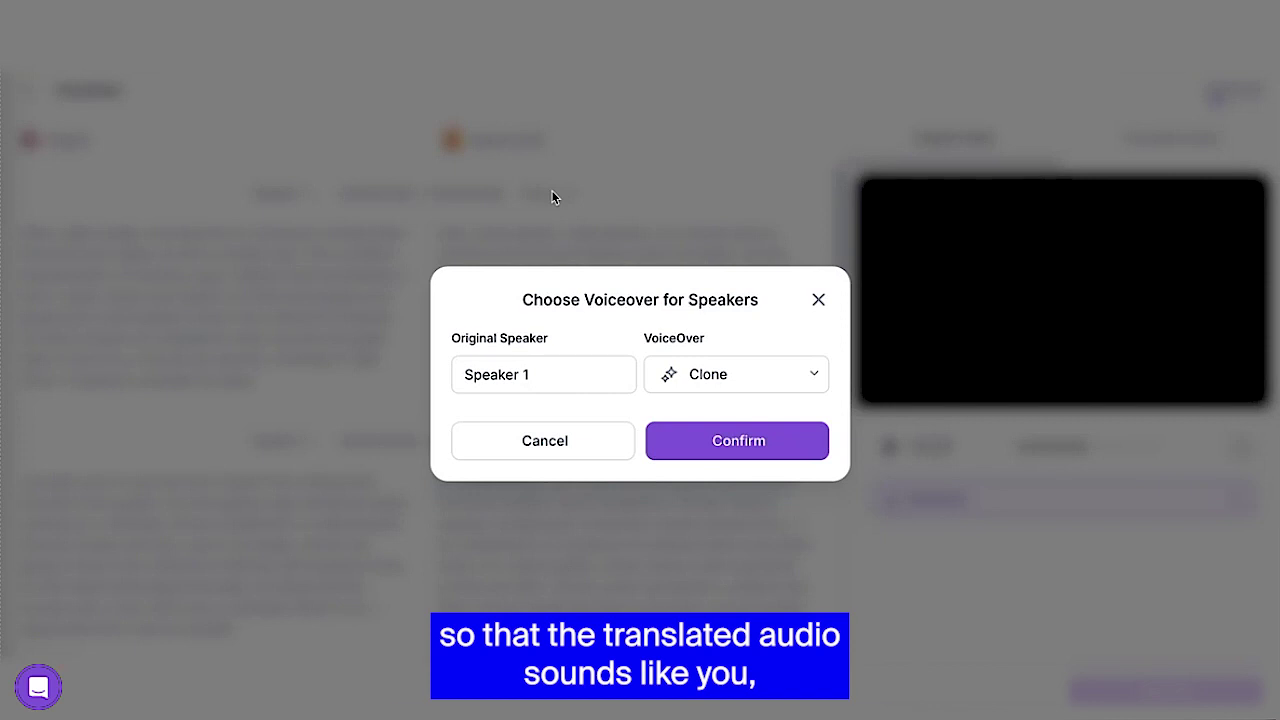
- Preview the Sam voice, then keep Clone as Speaker 1's voiceover and close the dialog
click(816, 376)
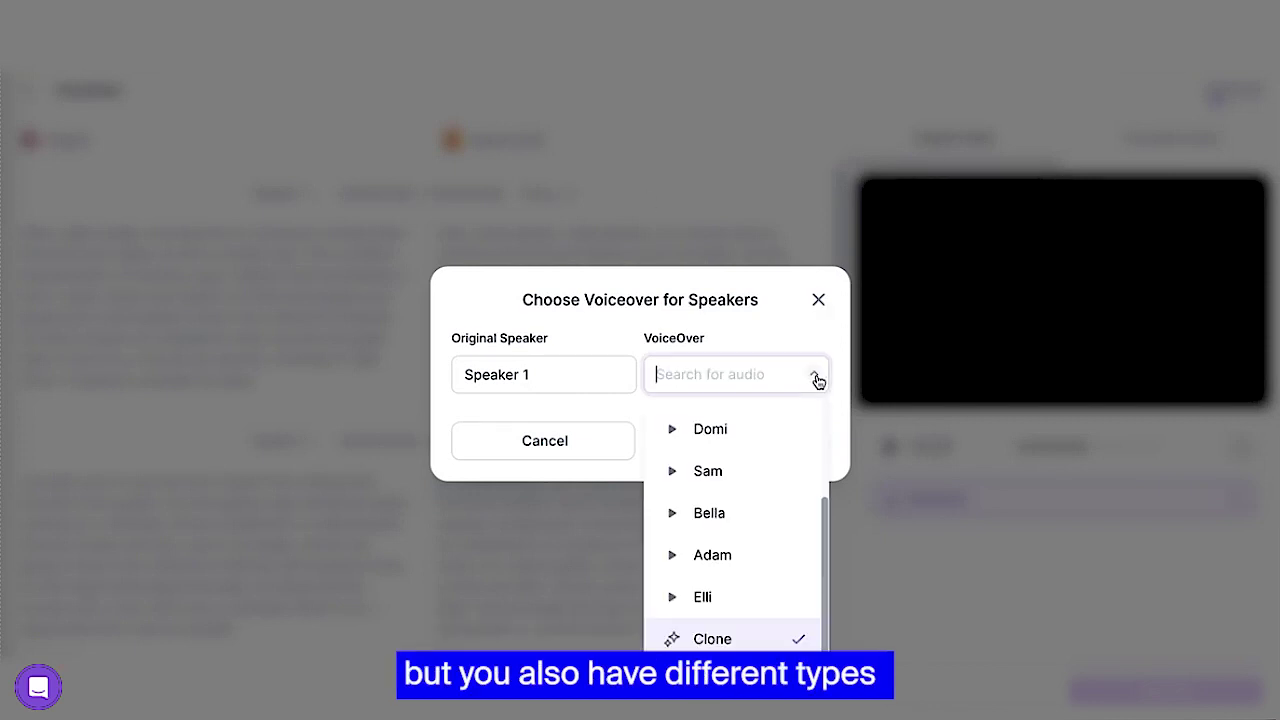
click(674, 474)
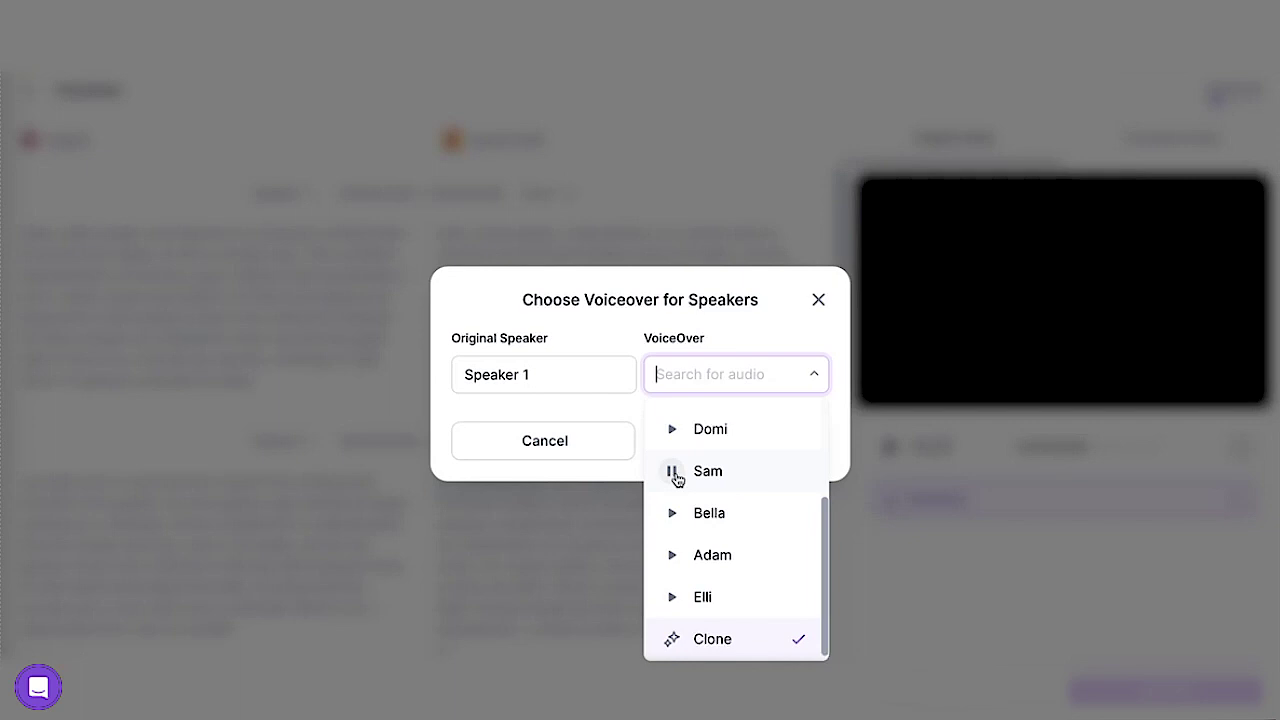
click(674, 474)
click(818, 302)
click(818, 302)
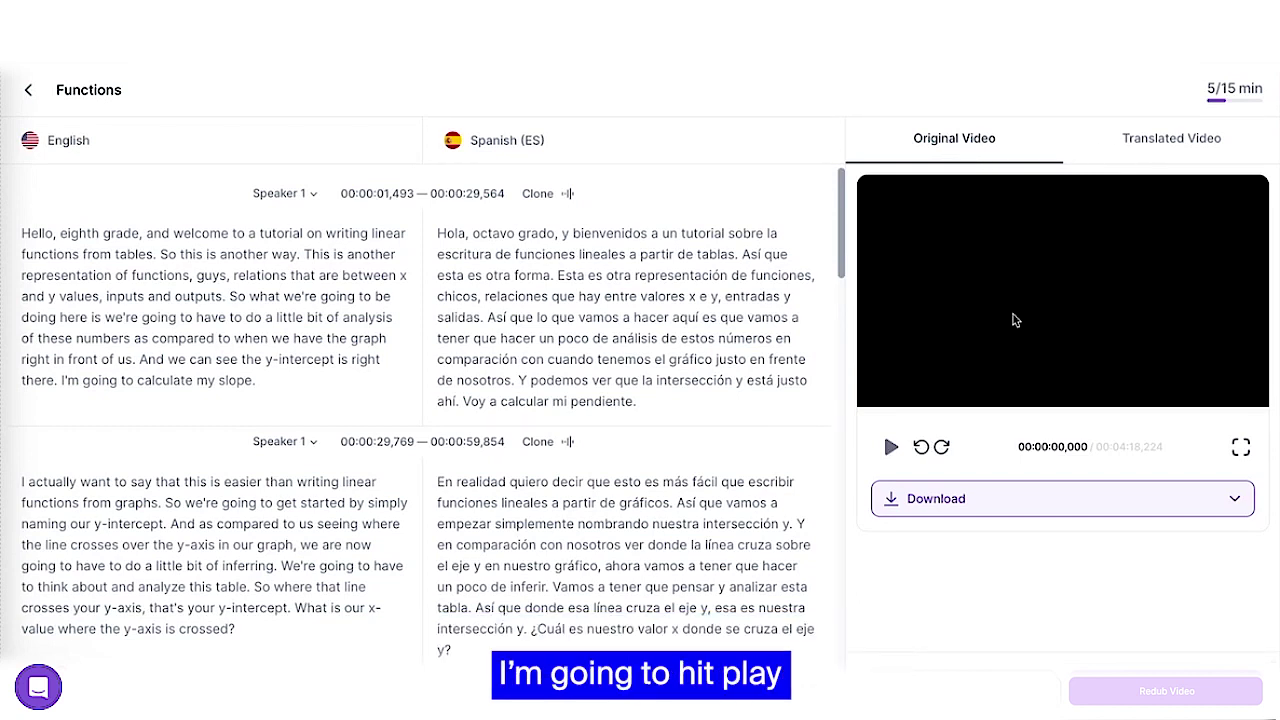
- Play and pause the original English video briefly, then switch to the Translated Video view
click(889, 448)
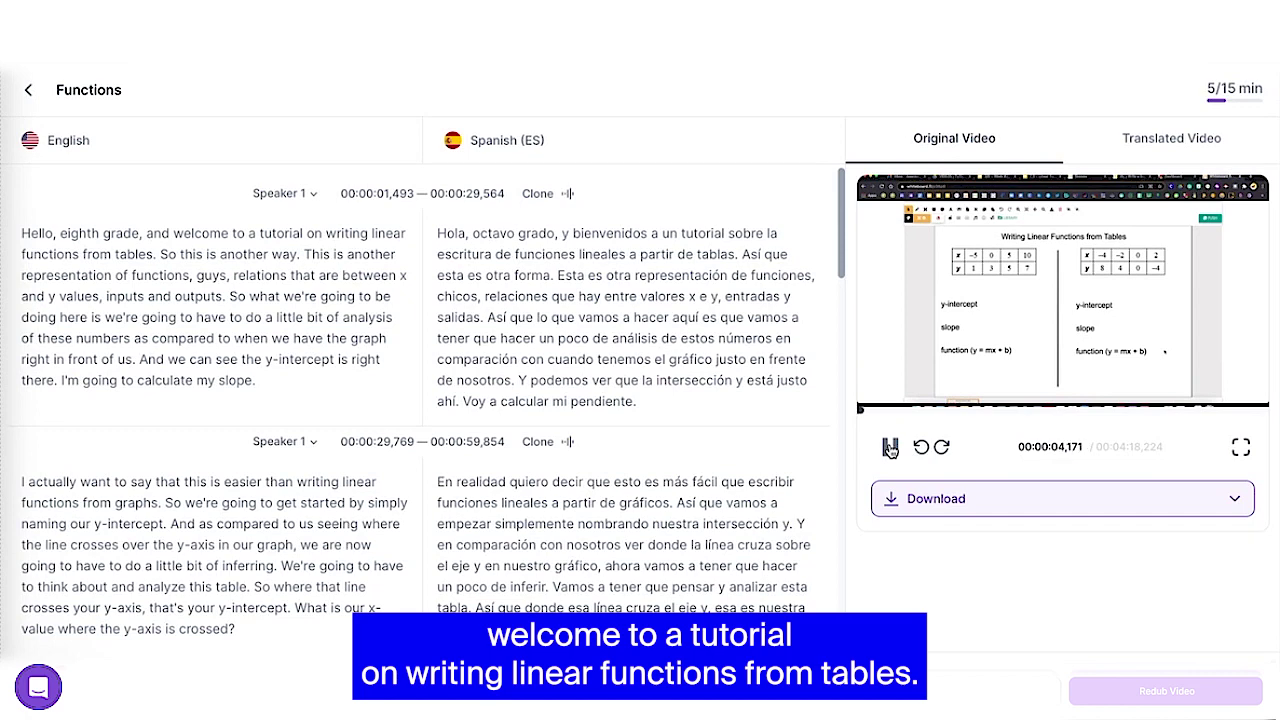
click(890, 448)
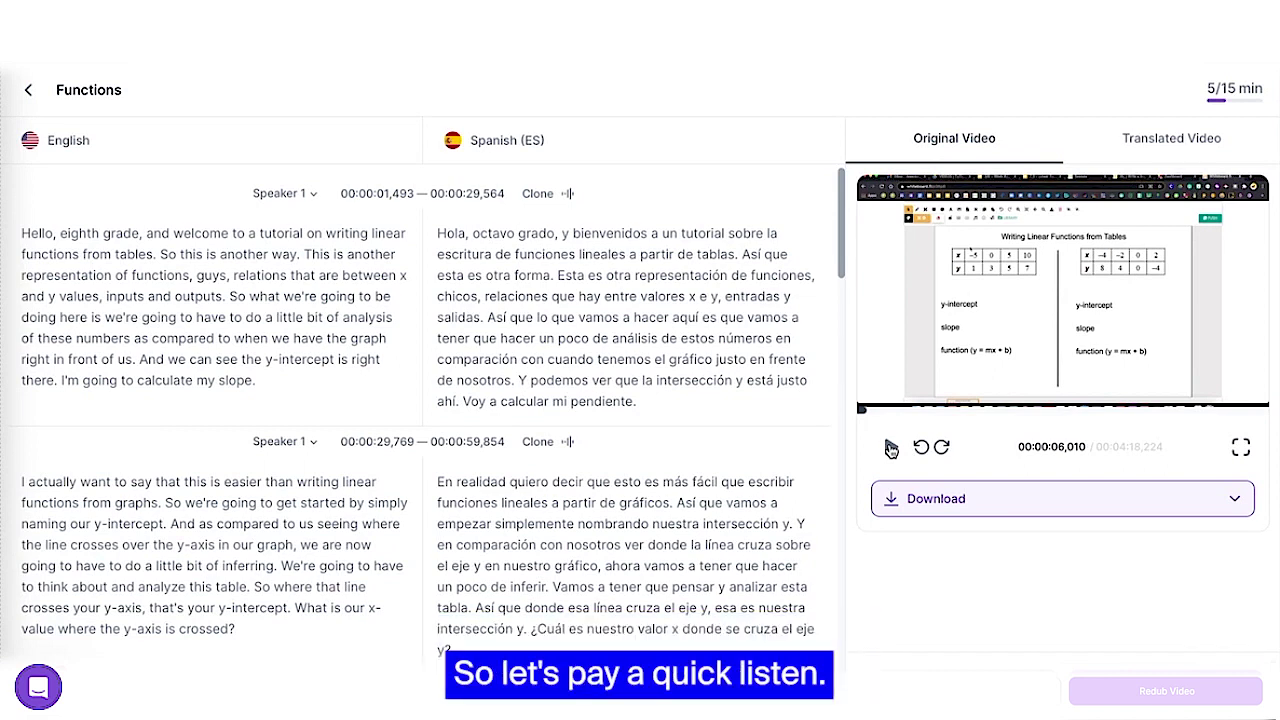
click(1192, 140)
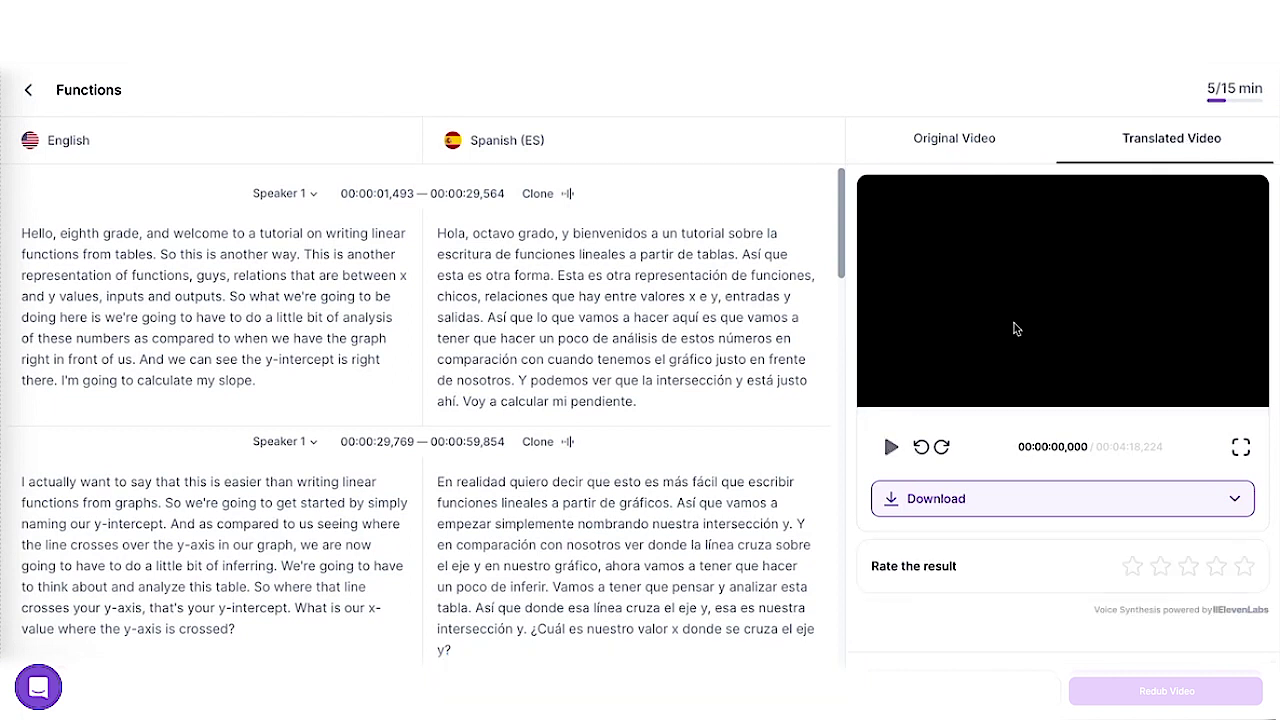
- Play the Spanish dubbed video and pause it at about 7 seconds
click(891, 447)
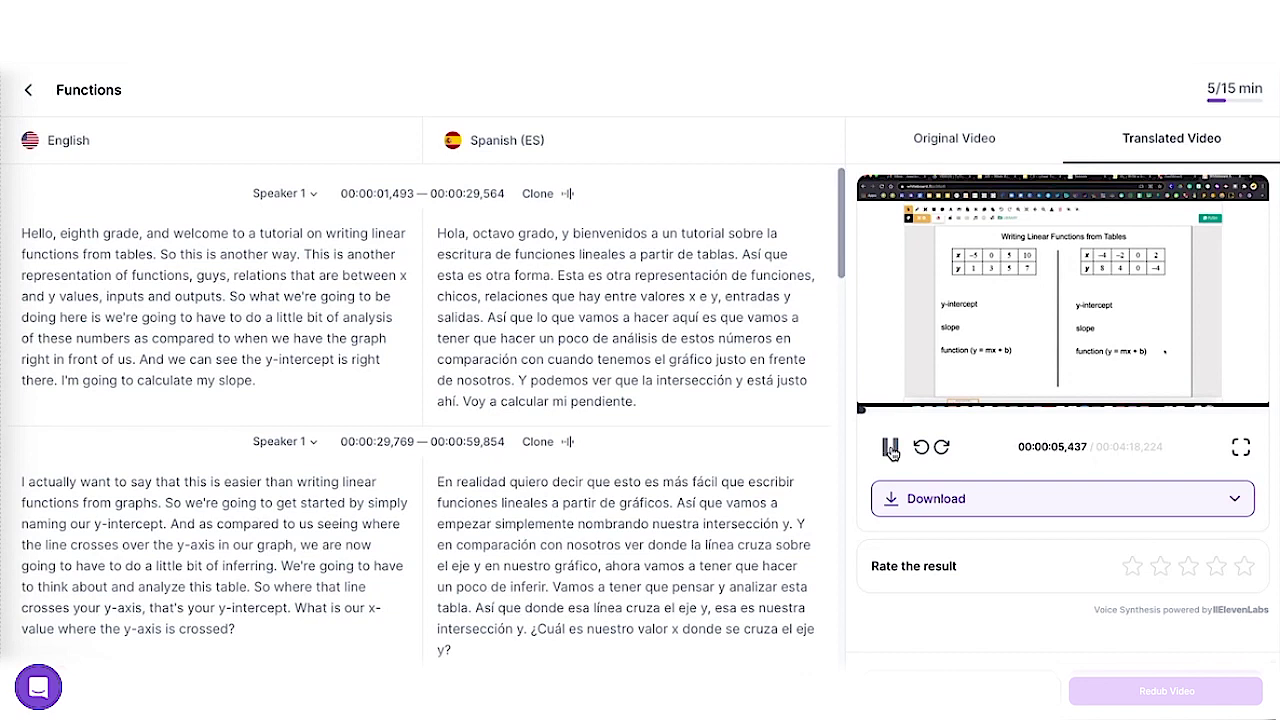
click(891, 449)
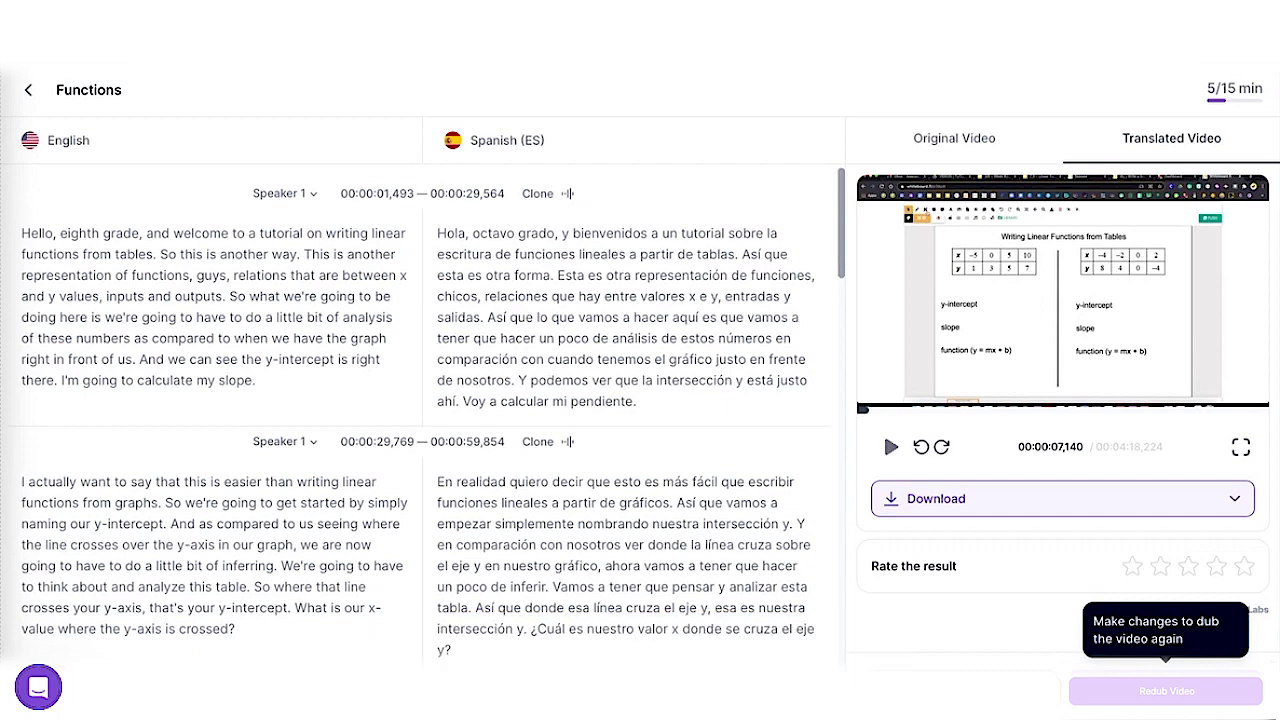
- Reopen Functions from the dashboard and download the translated video as Video MP4
click(28, 94)
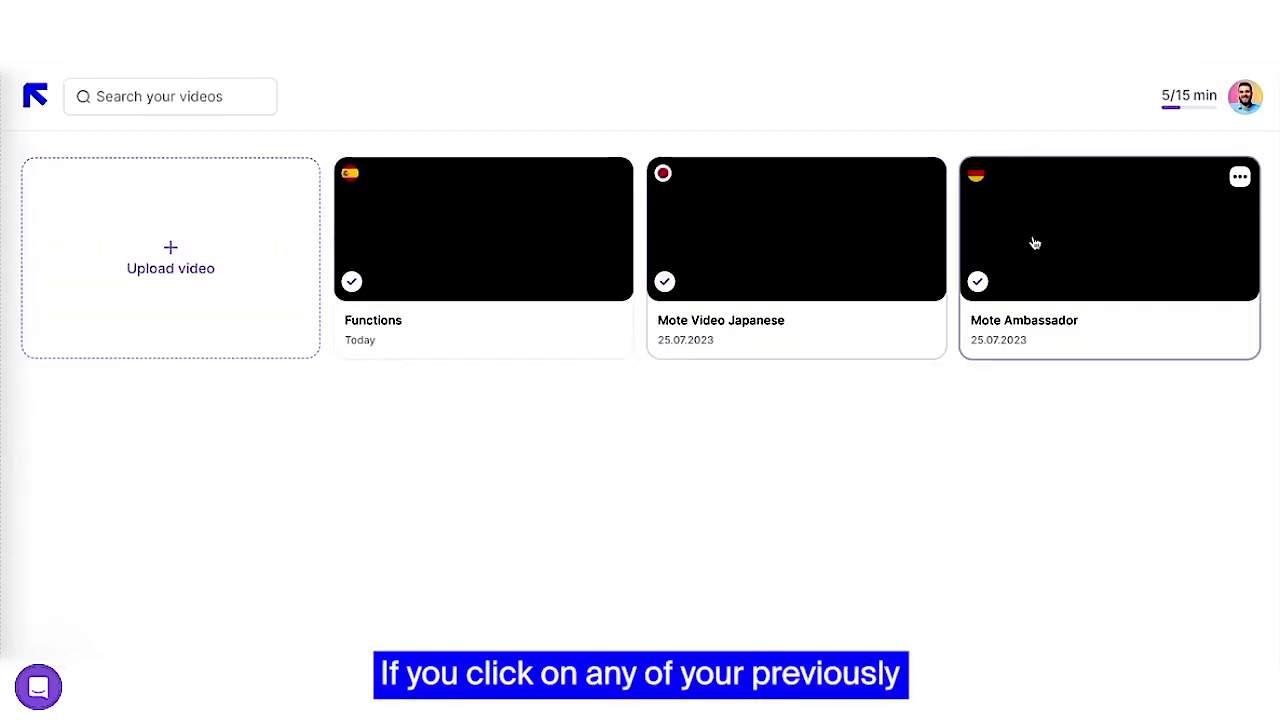
click(577, 242)
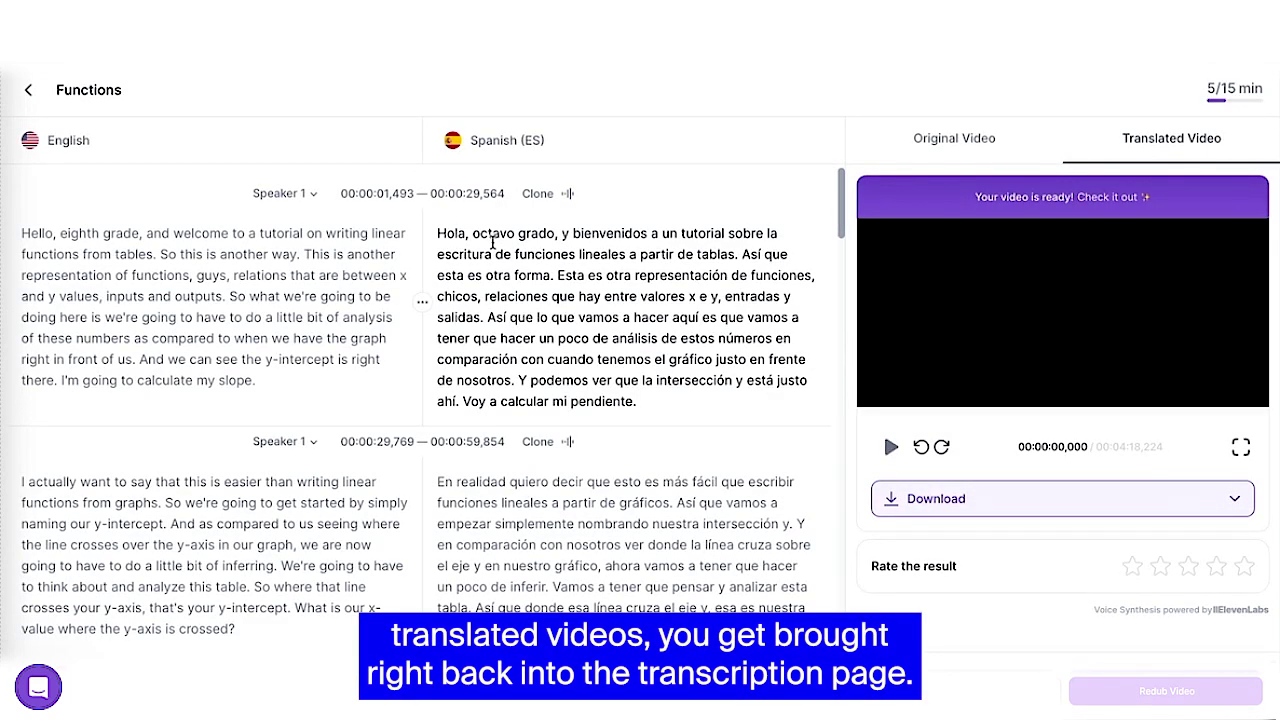
click(1180, 497)
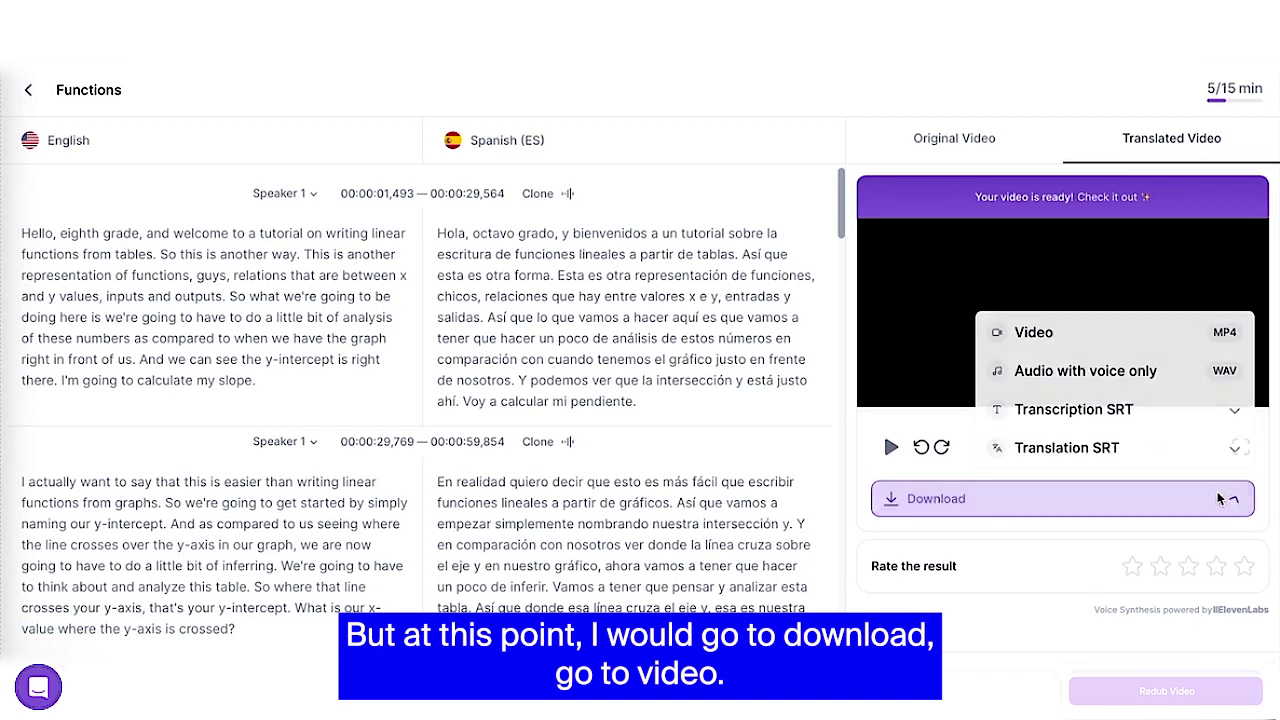
click(1066, 341)
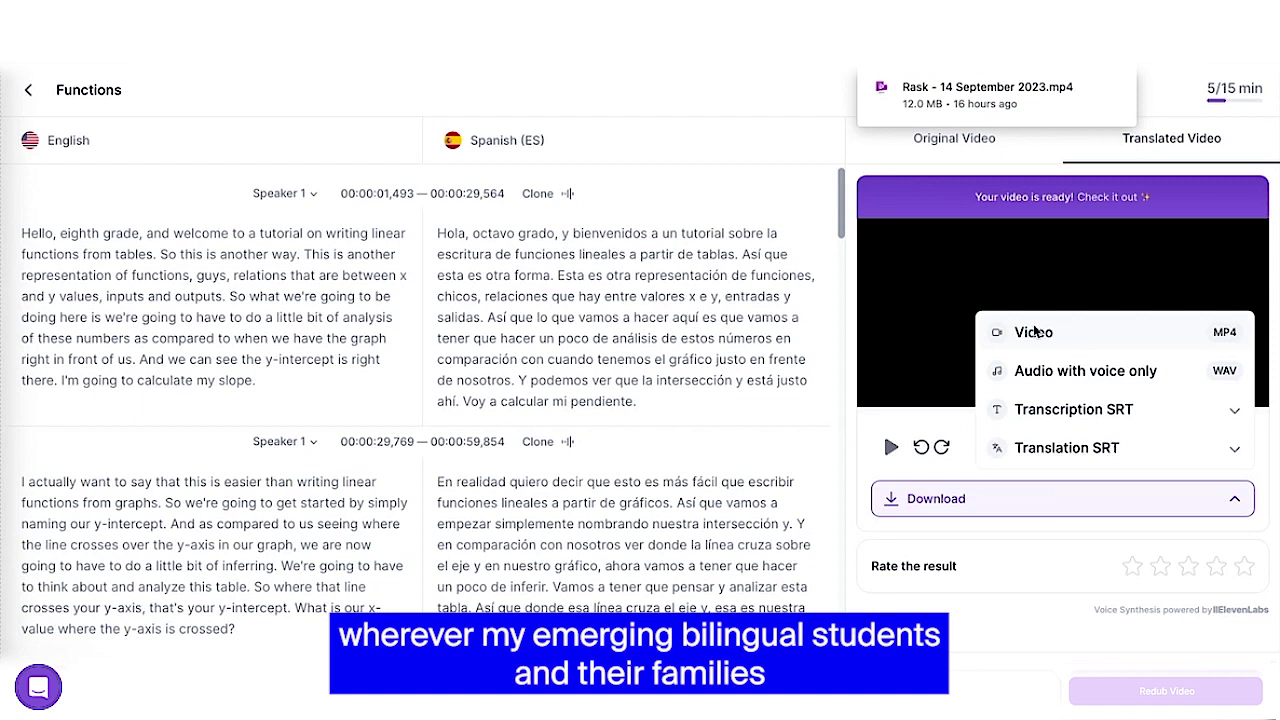
click(808, 176)
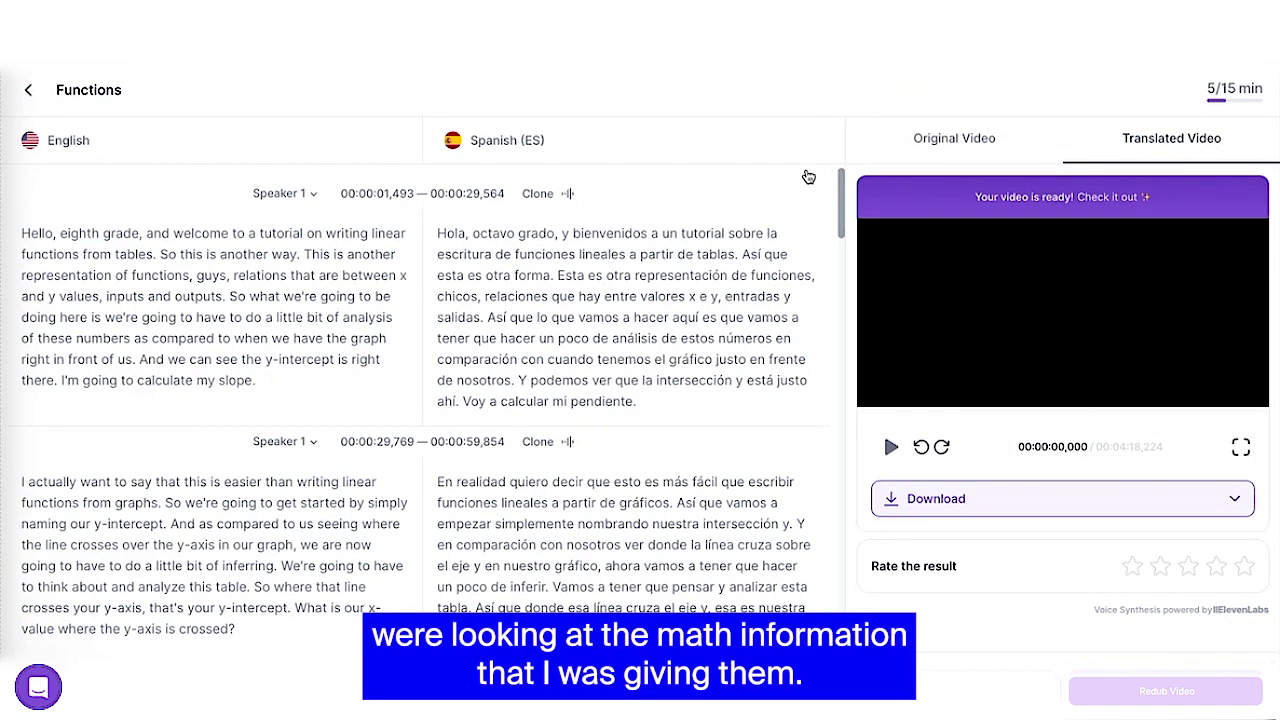